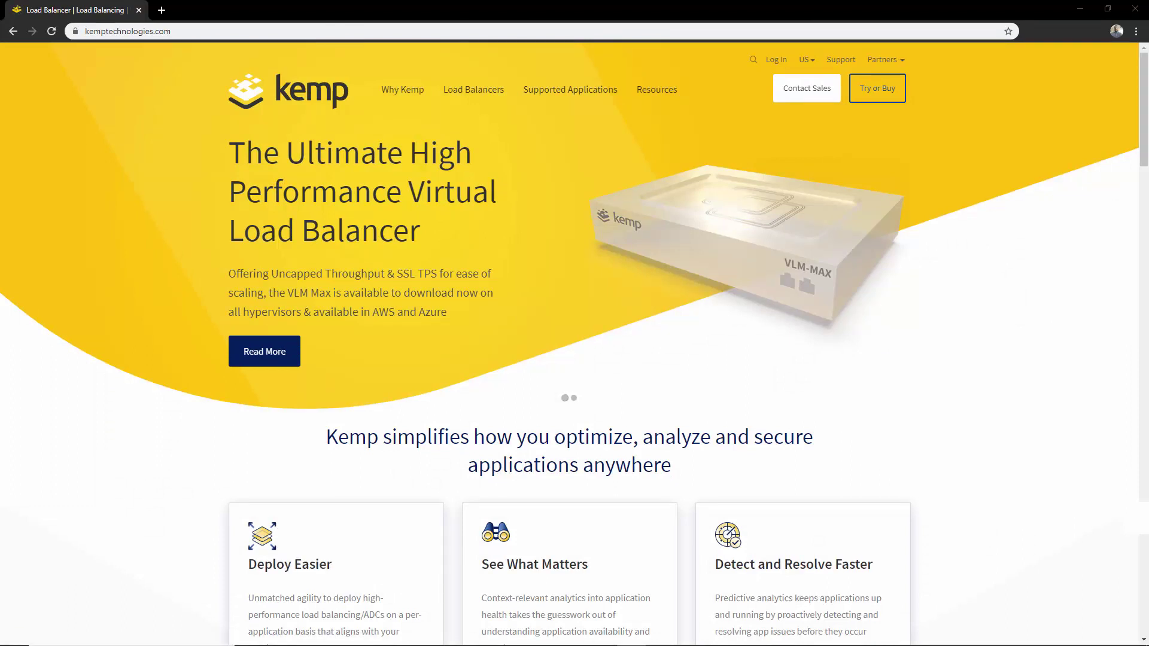
Go to the LoadMaster web UI at 10.1.120.130 and show its System Status page.
mouse_move(662, 92)
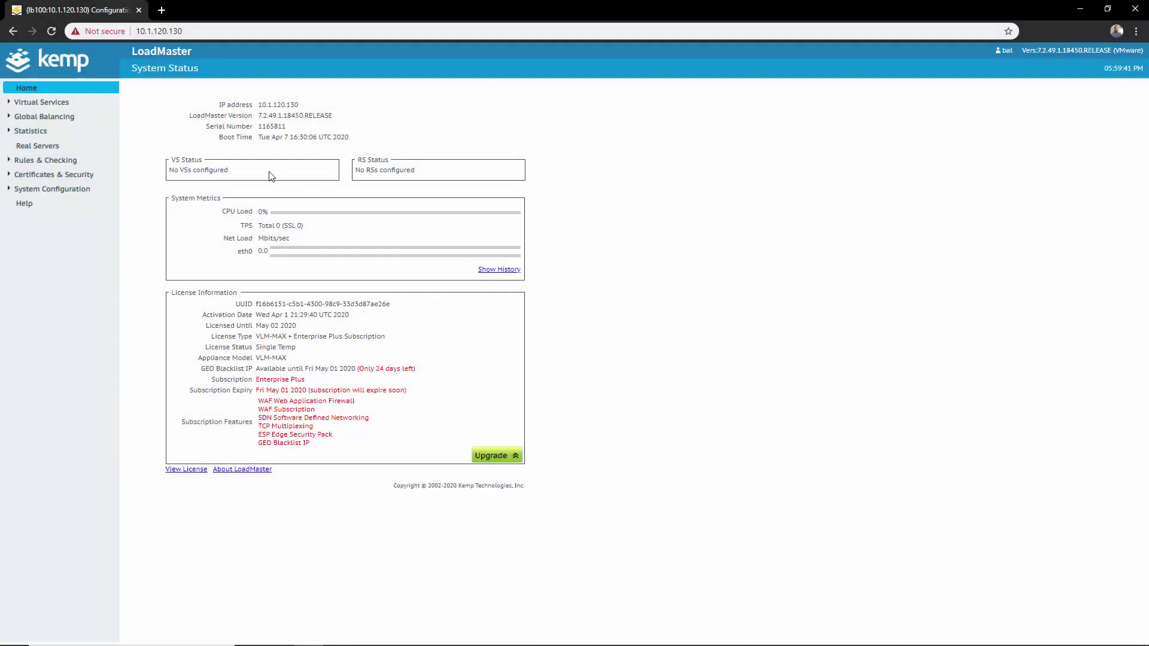
Import the templates from VMware_Horizon_View_7.tmpl and start a new virtual service.
click(47, 103)
click(54, 134)
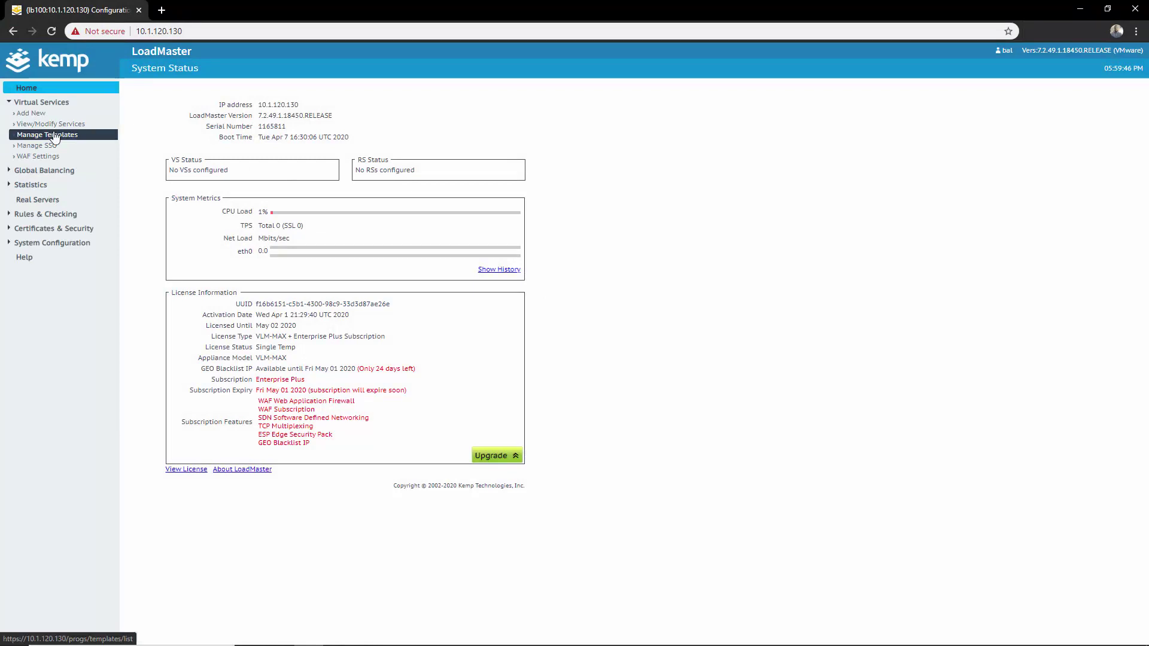
click(221, 138)
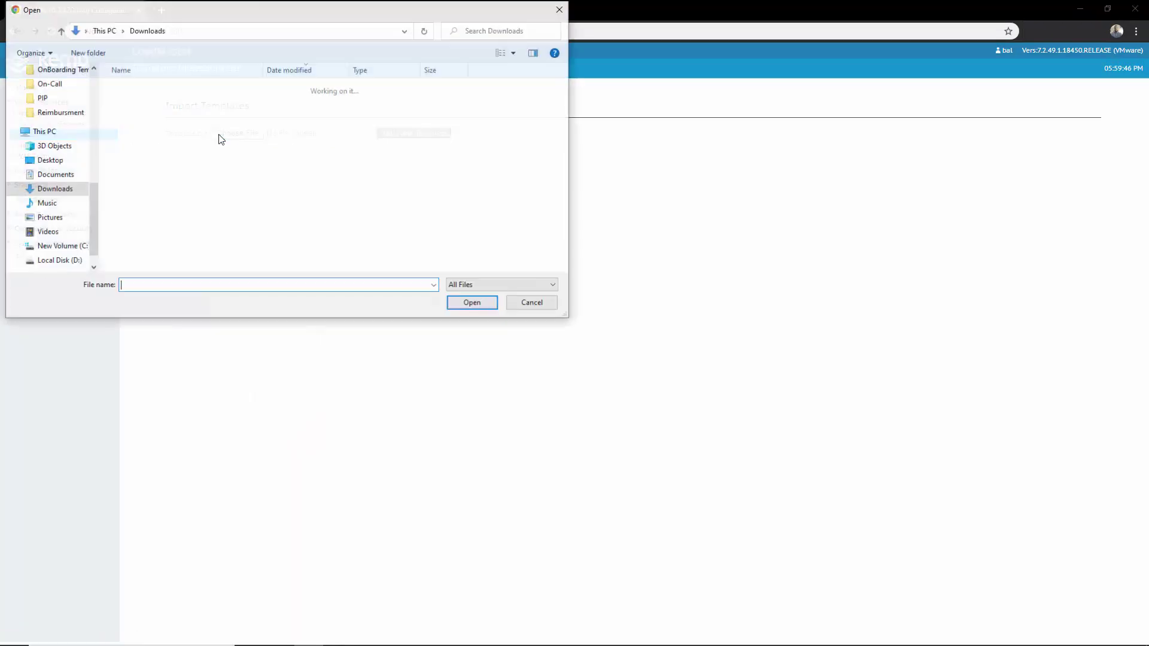
click(187, 129)
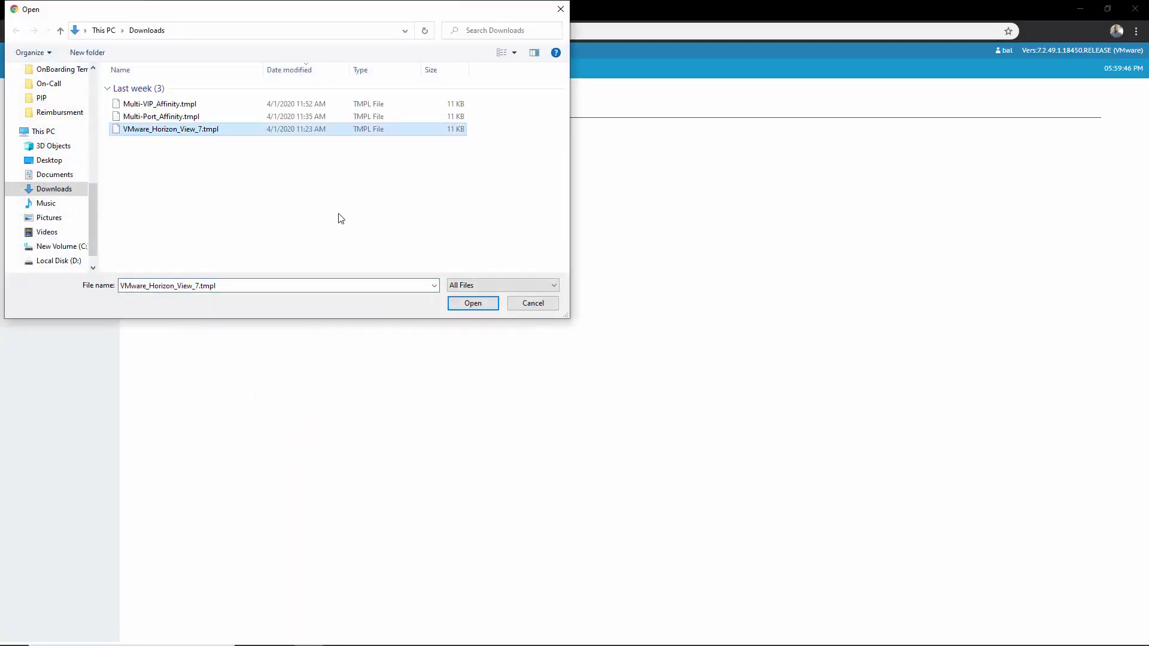
click(476, 305)
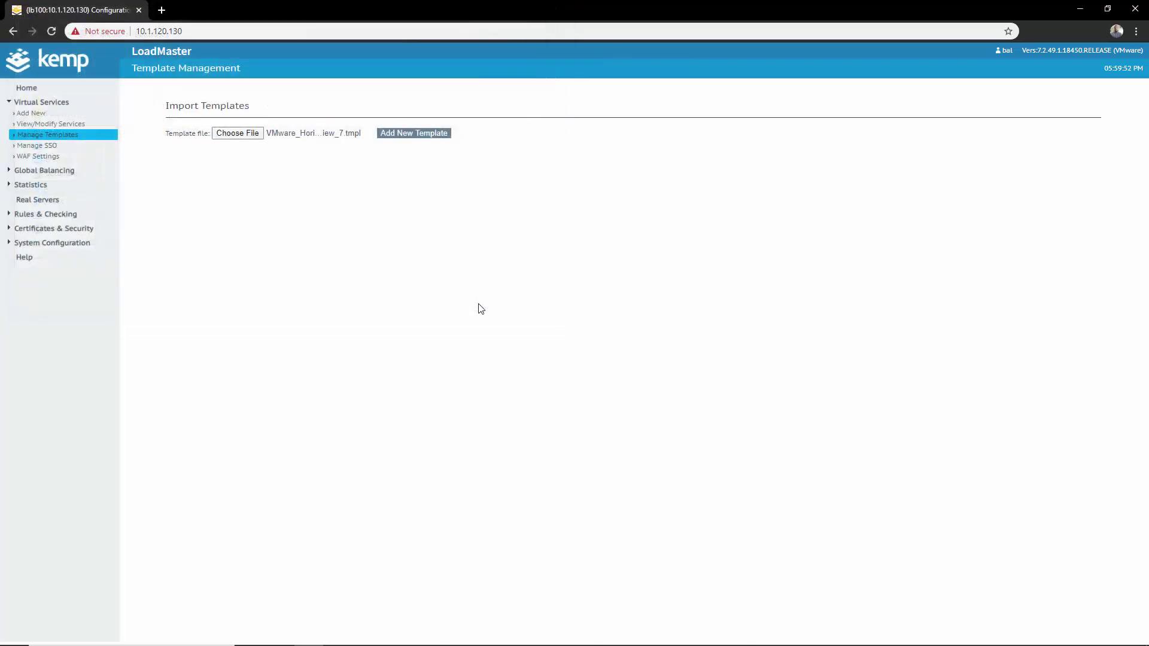
click(414, 133)
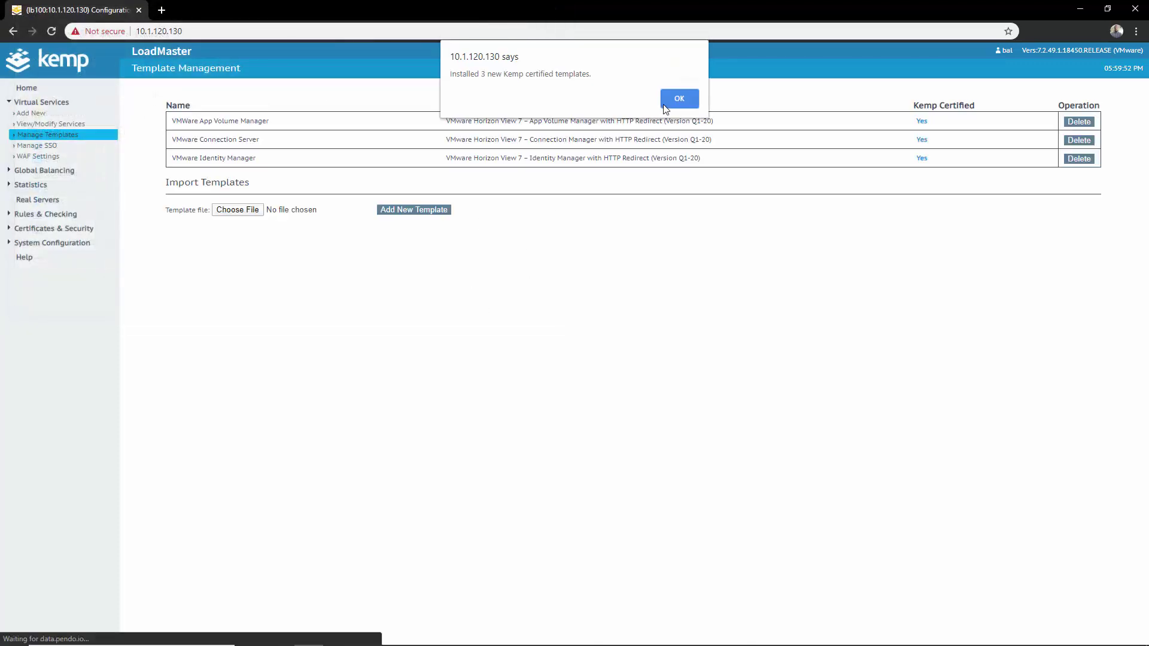
click(665, 103)
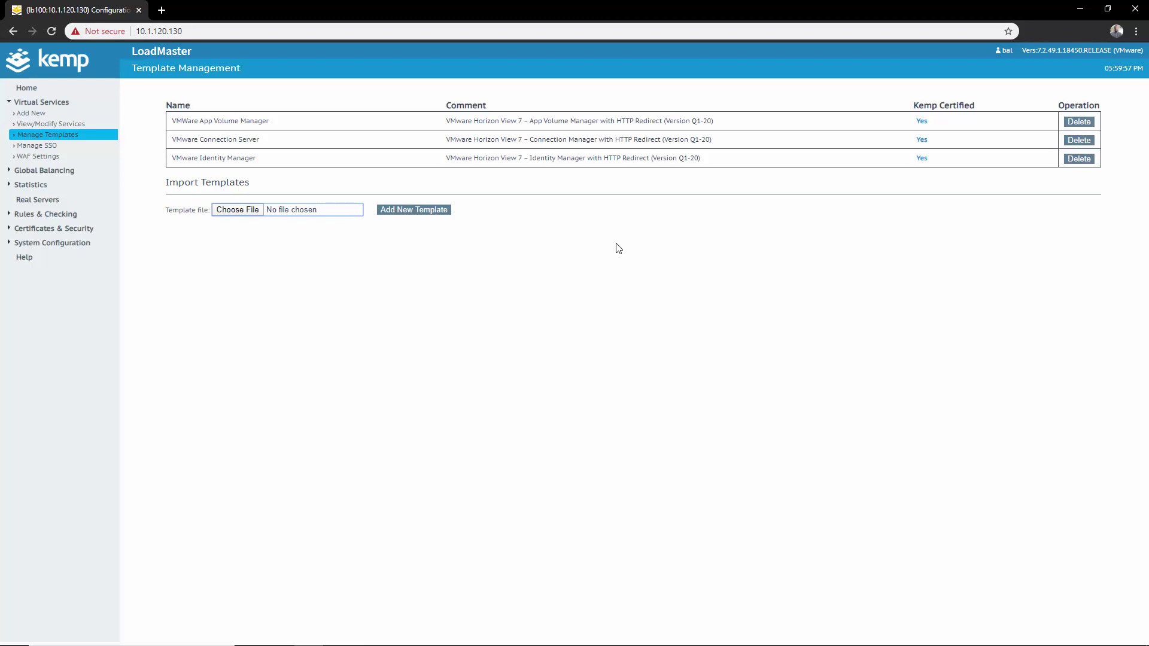
click(31, 114)
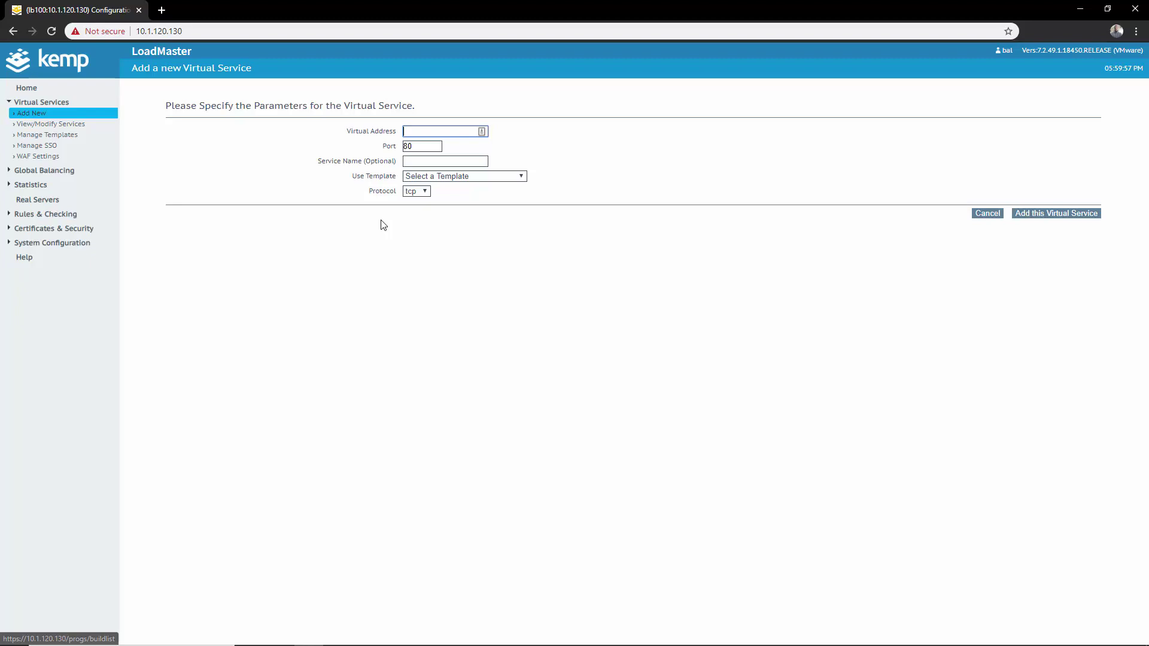
Create the VMware Connection Server virtual service on 10.1.120.131 port 443, then go back to the list.
key(Down)
key(Return)
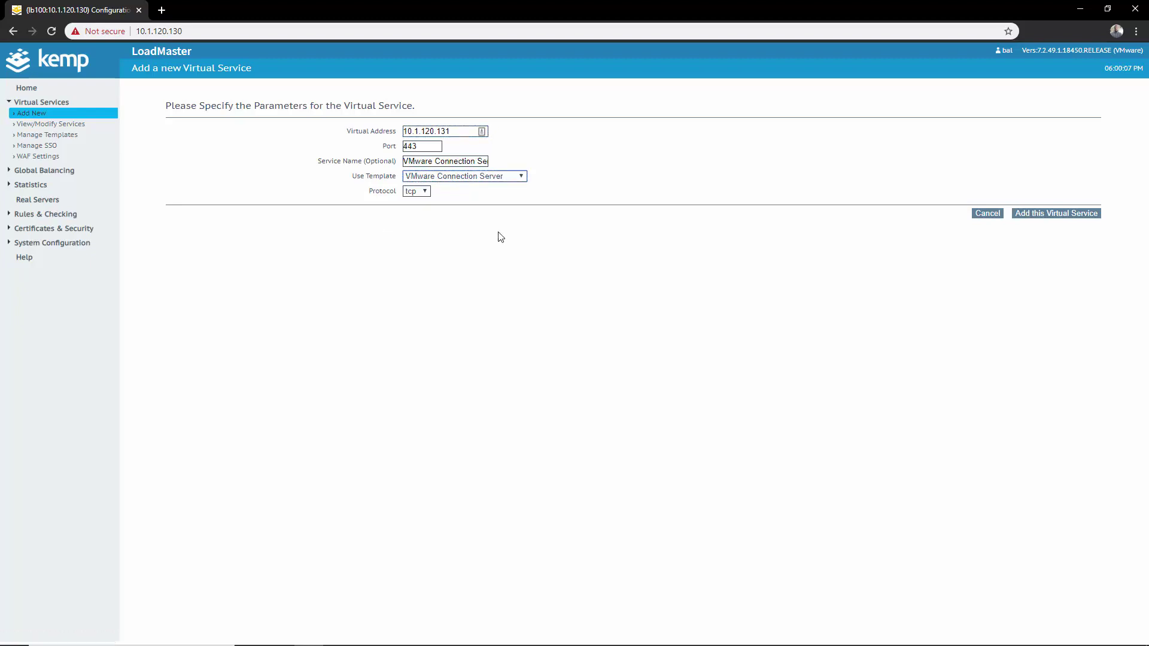
click(1049, 214)
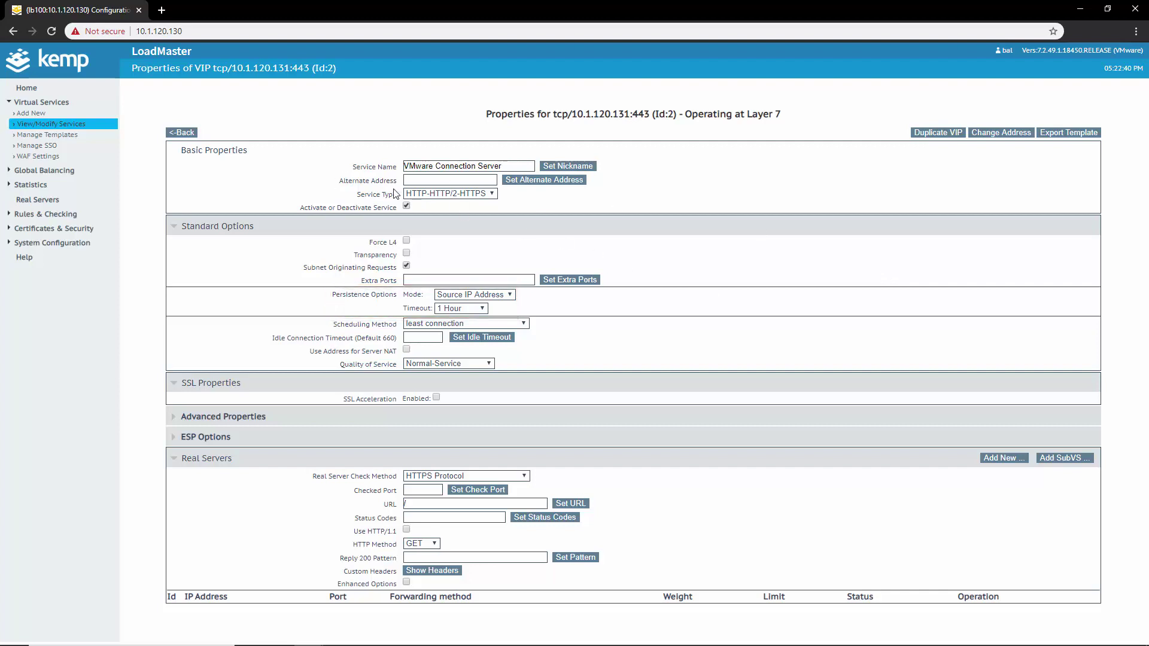
click(194, 133)
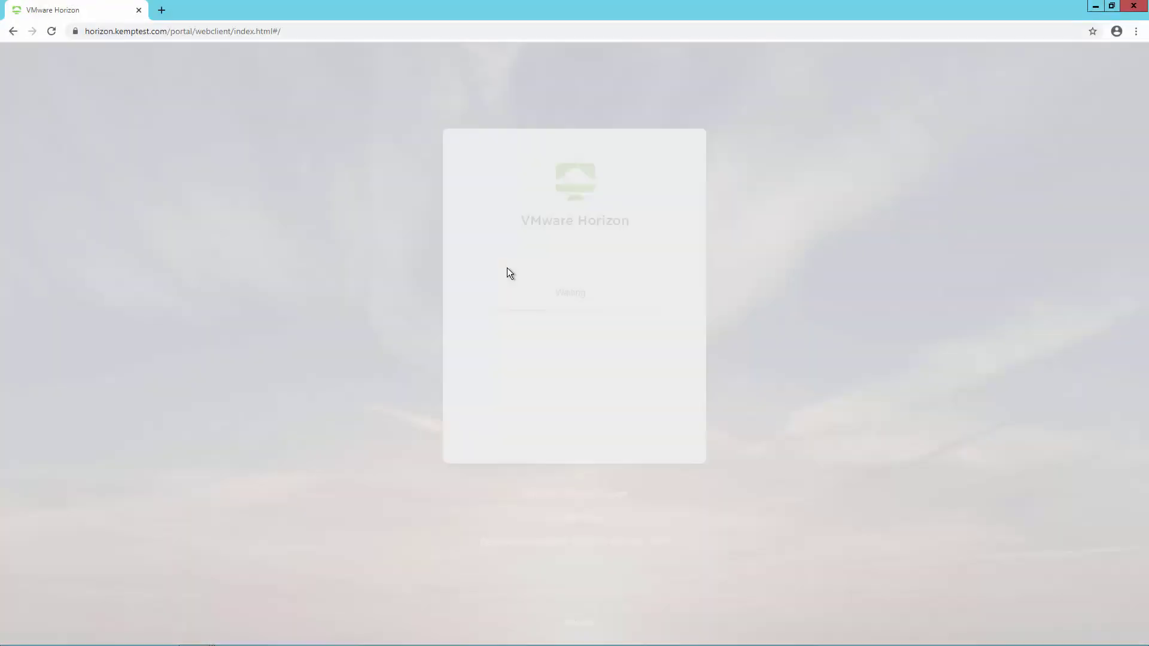
Log in at horizon.kemptest.com with the user's e-mail and password and launch the Pool desktop.
key(Tab)
text(password)
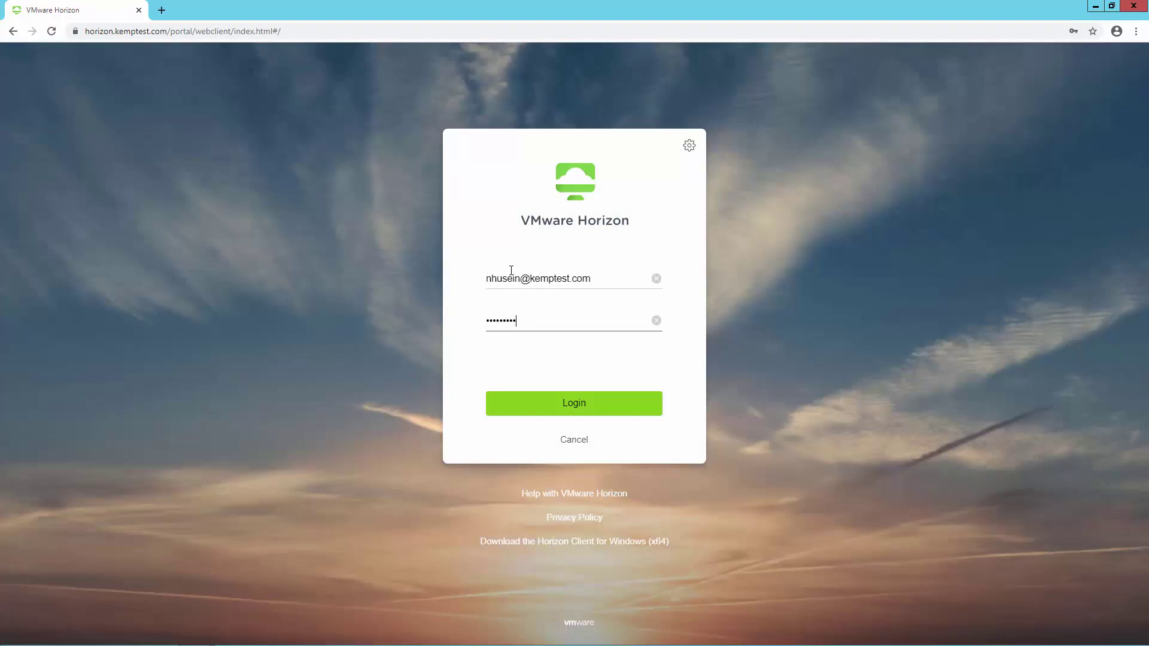
key(Return)
click(302, 175)
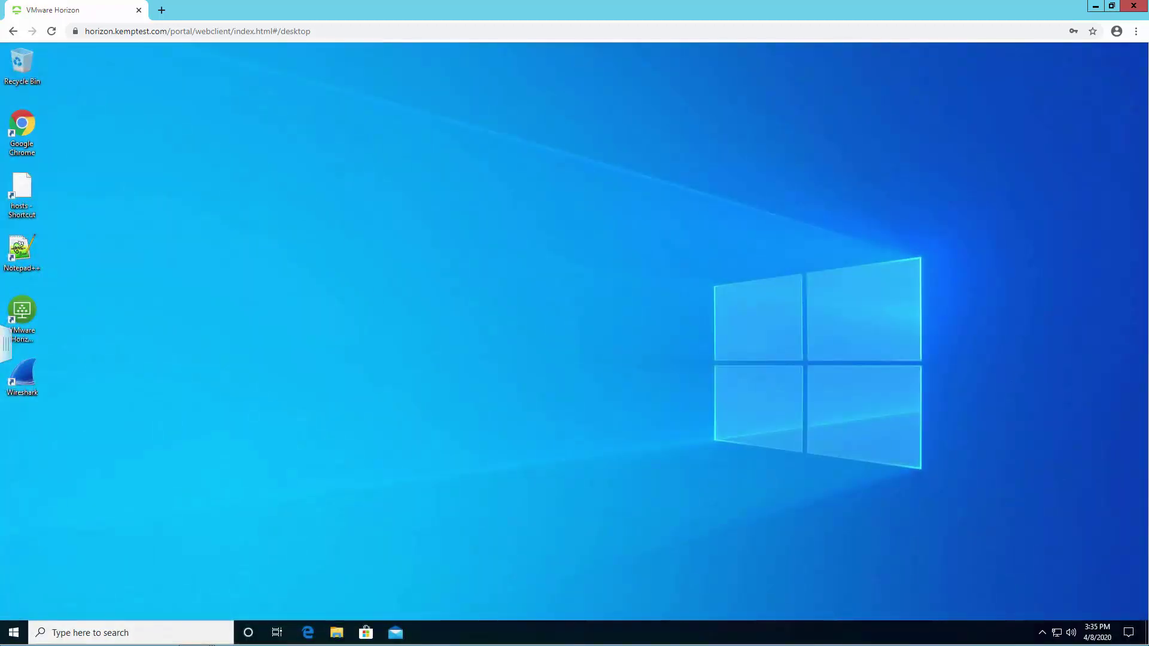
Log out of the Pool desktop session from the sidebar menu and confirm.
click(4, 345)
click(152, 60)
click(198, 141)
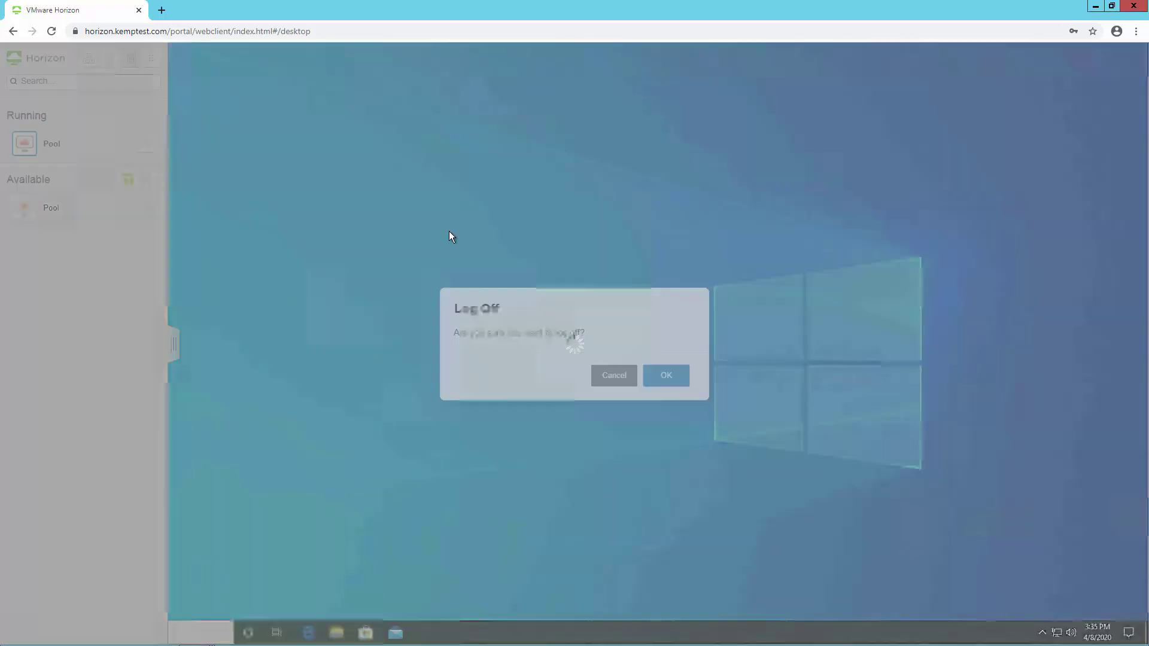
key(Return)
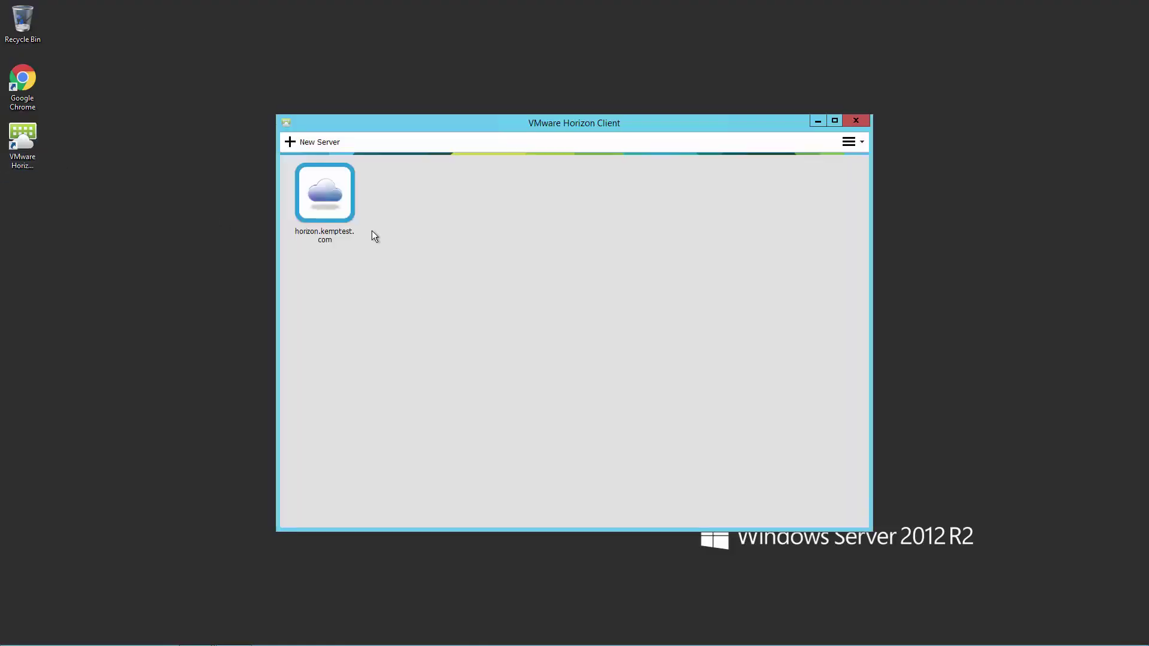
Sign in with VMware Horizon Client using the account password, launch Pool, then close that session.
double_click(359, 230)
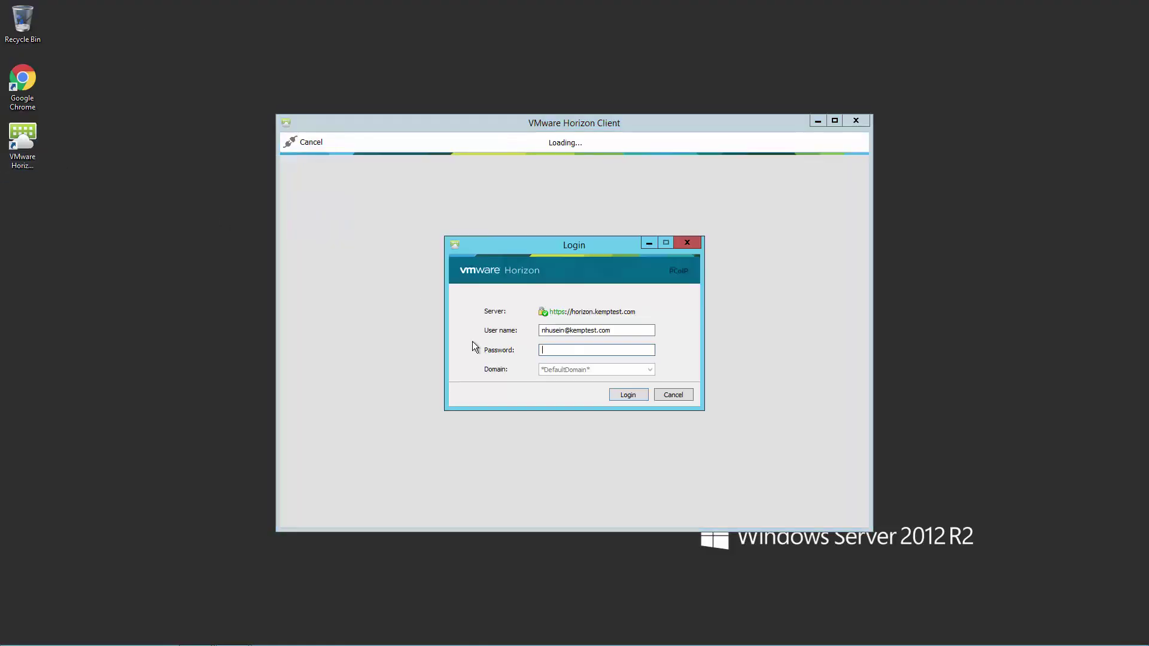
text(********)
key(Return)
double_click(350, 203)
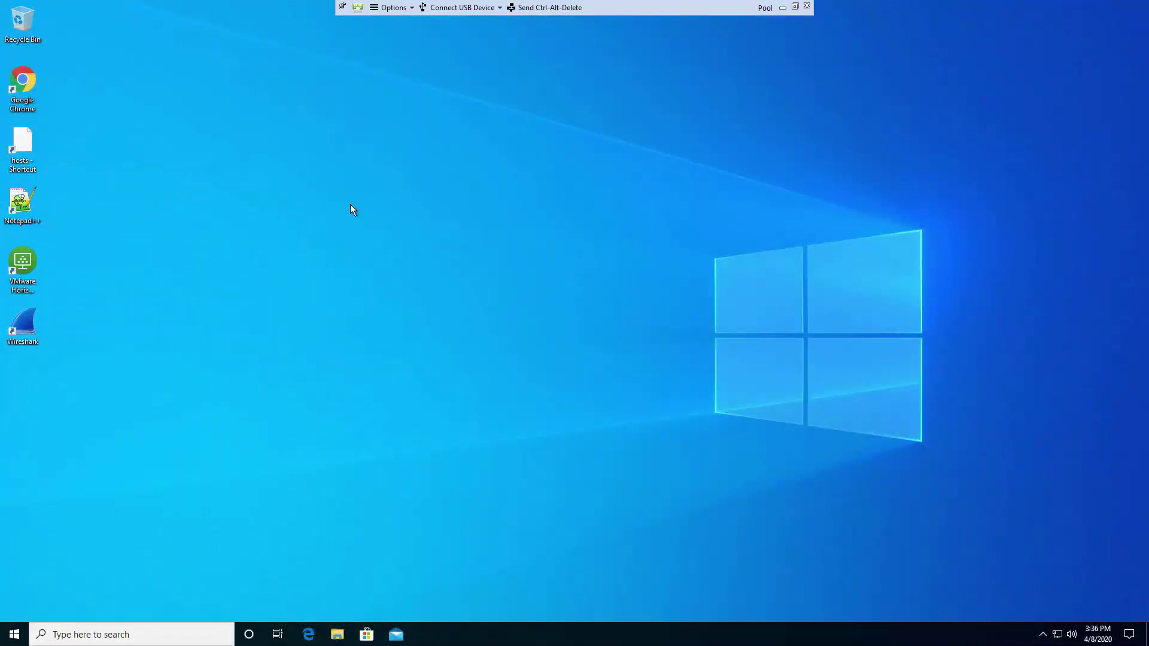
click(807, 6)
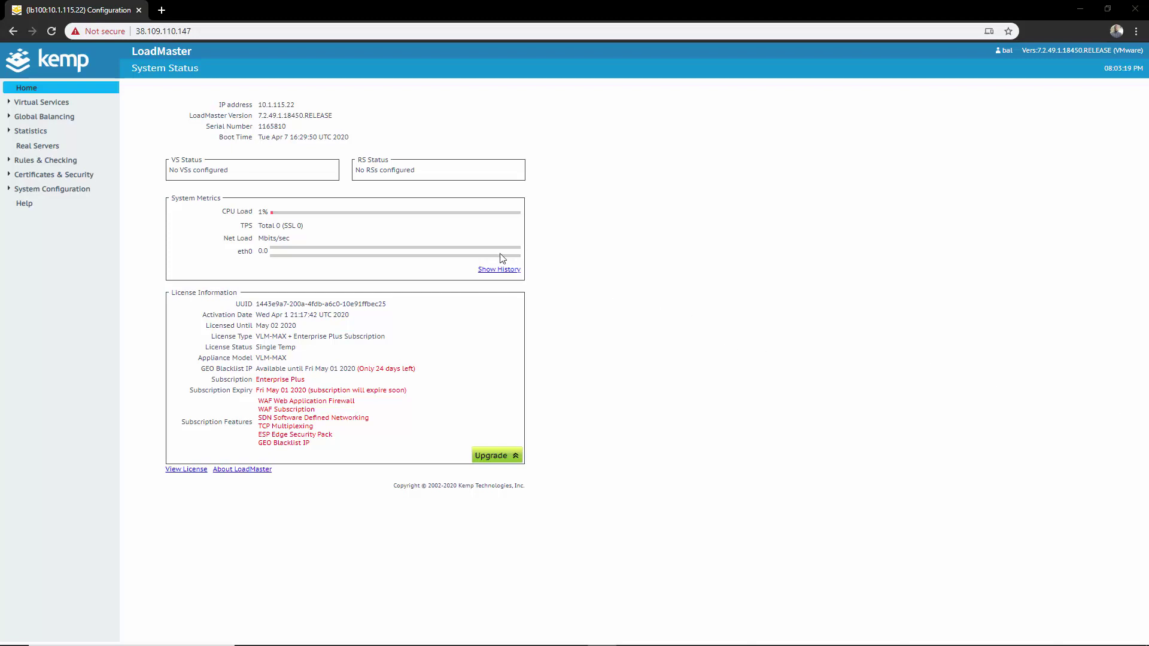
Create another virtual service from the new-service form, then go back to the Virtual Services list.
click(45, 103)
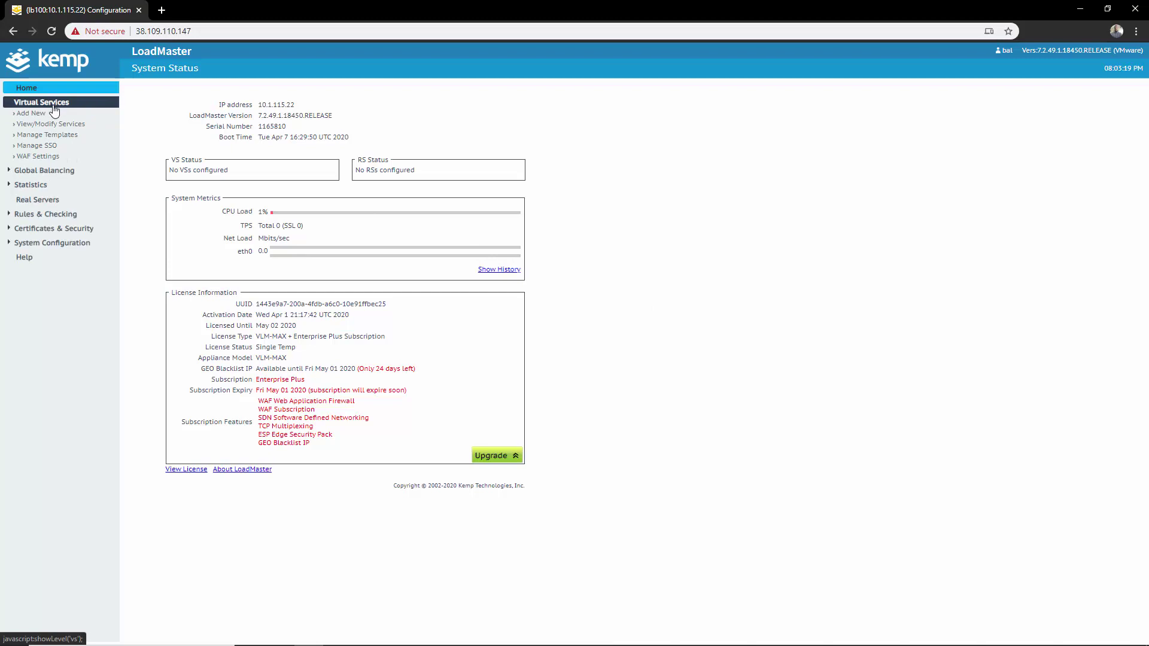
click(43, 117)
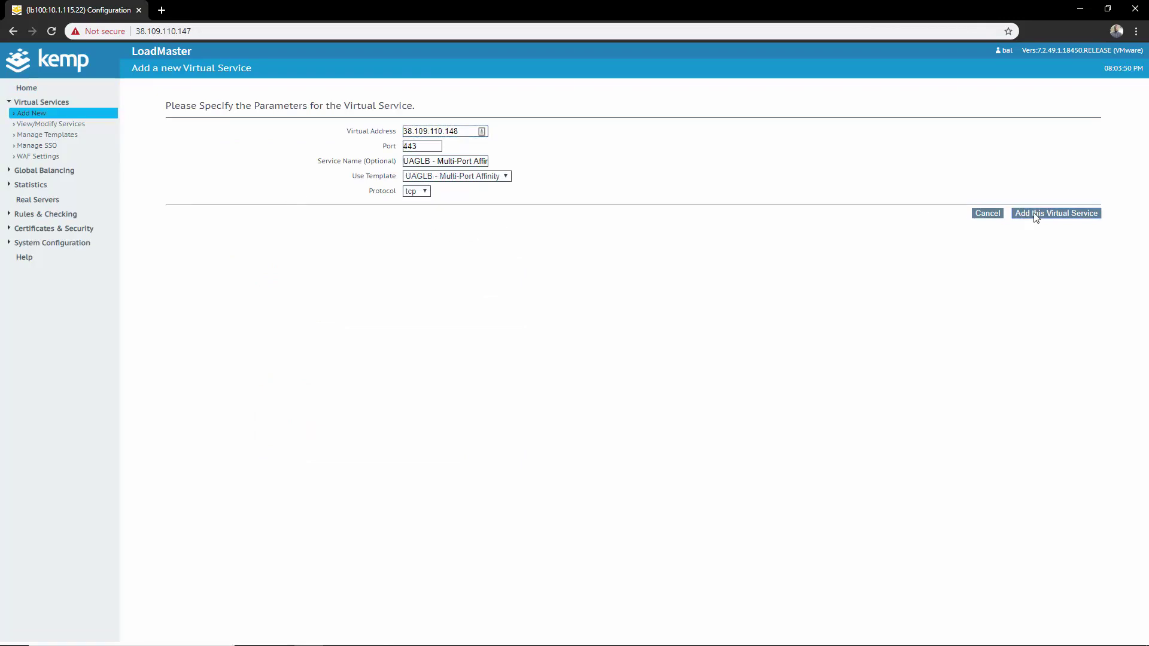
click(1033, 213)
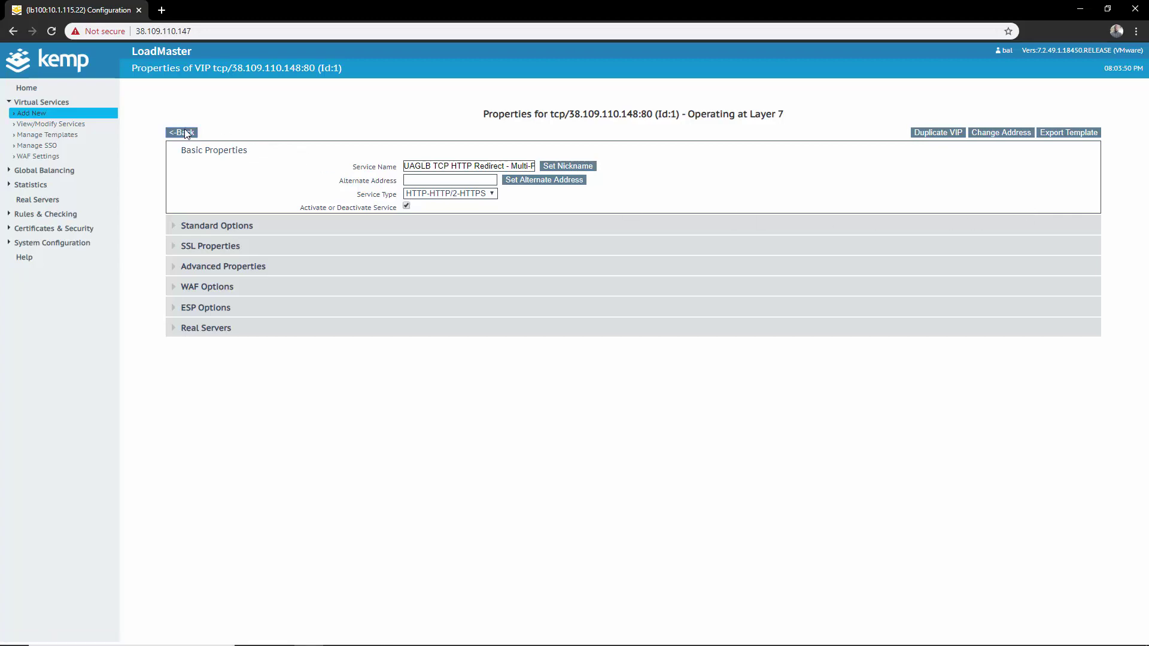
click(181, 133)
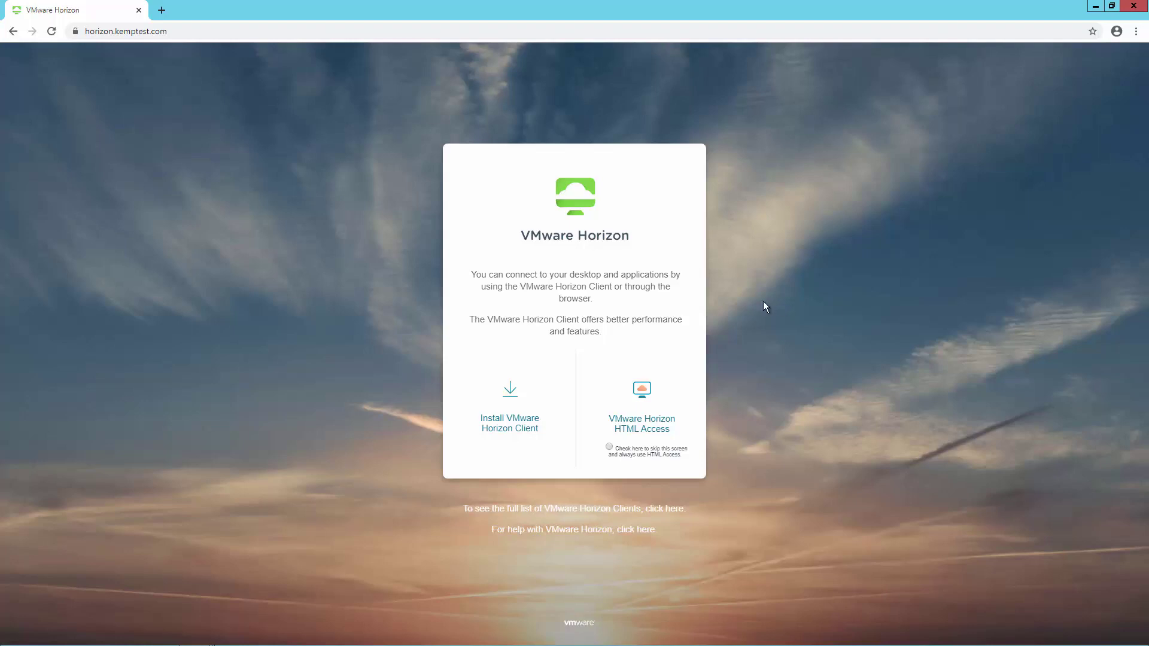
Show the Thumbprint field in the horizon.kemptest.com certificate's Details.
click(76, 33)
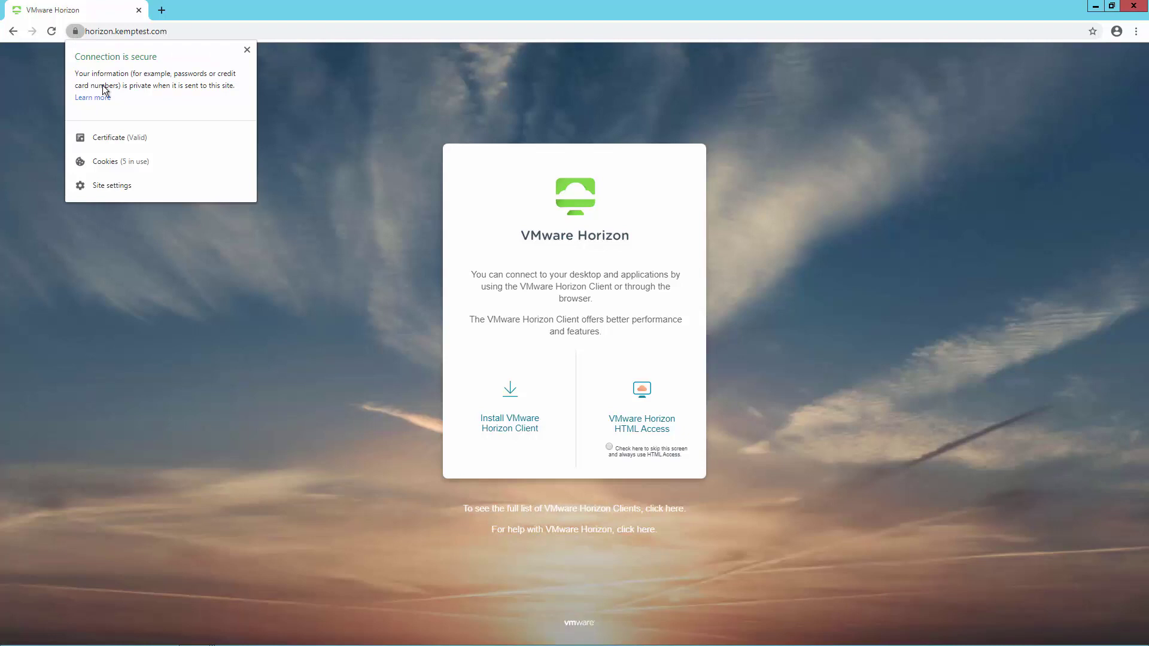
click(131, 139)
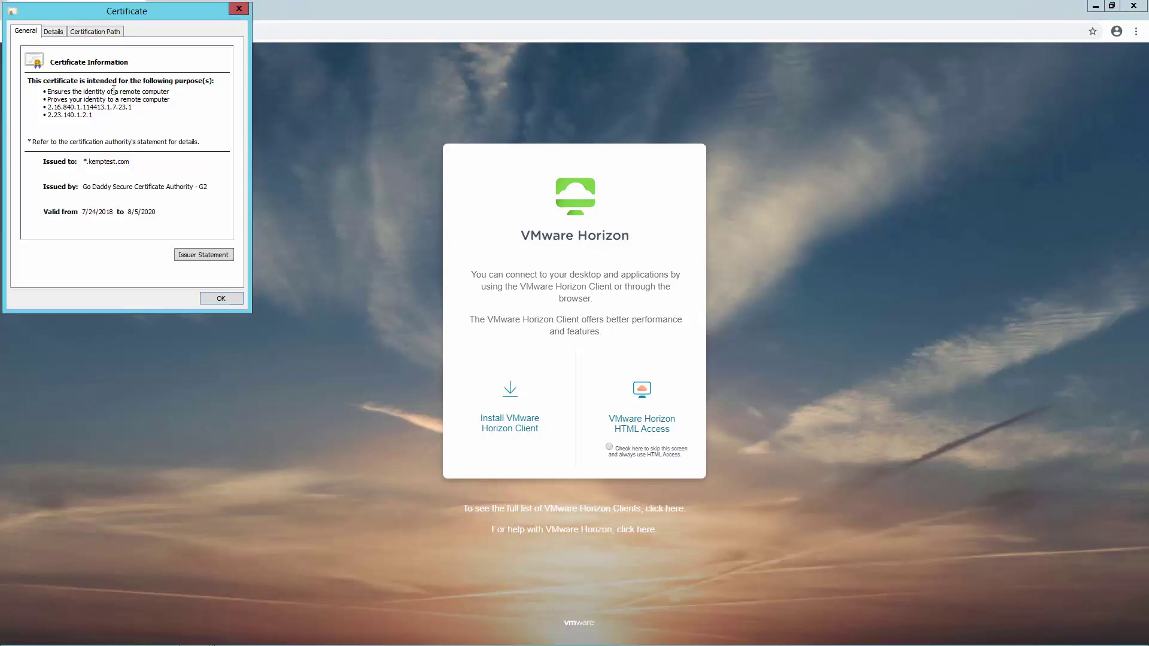
click(60, 33)
drag(231, 97, 230, 142)
click(123, 154)
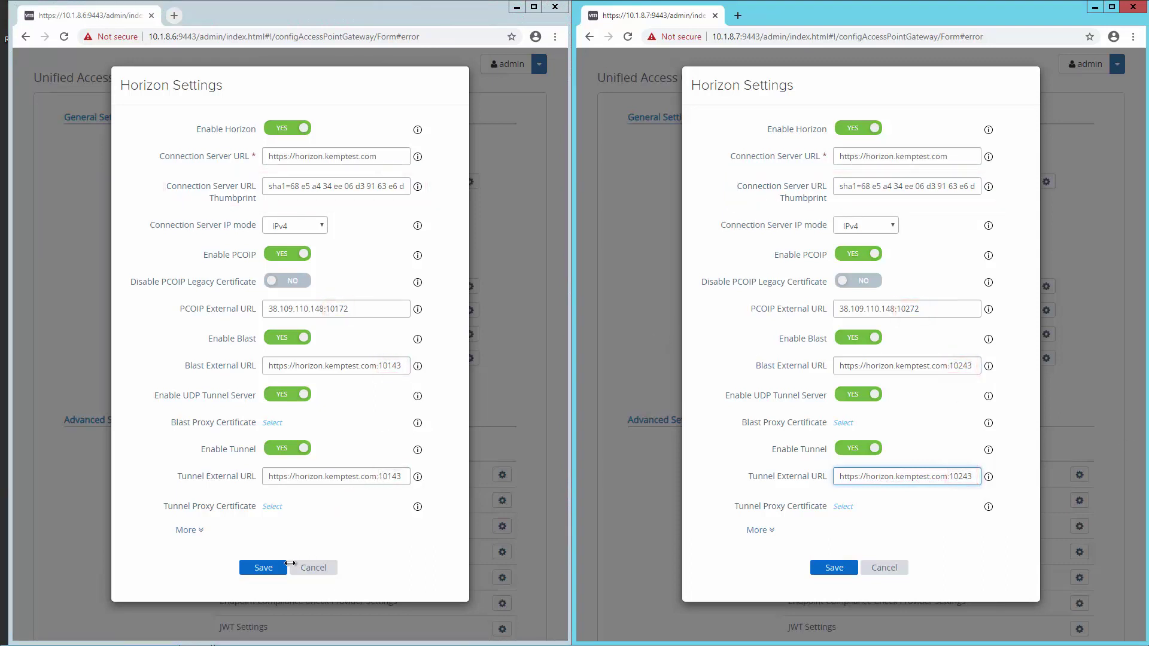
Save the Horizon settings on both Unified Access Gateway appliances.
click(273, 571)
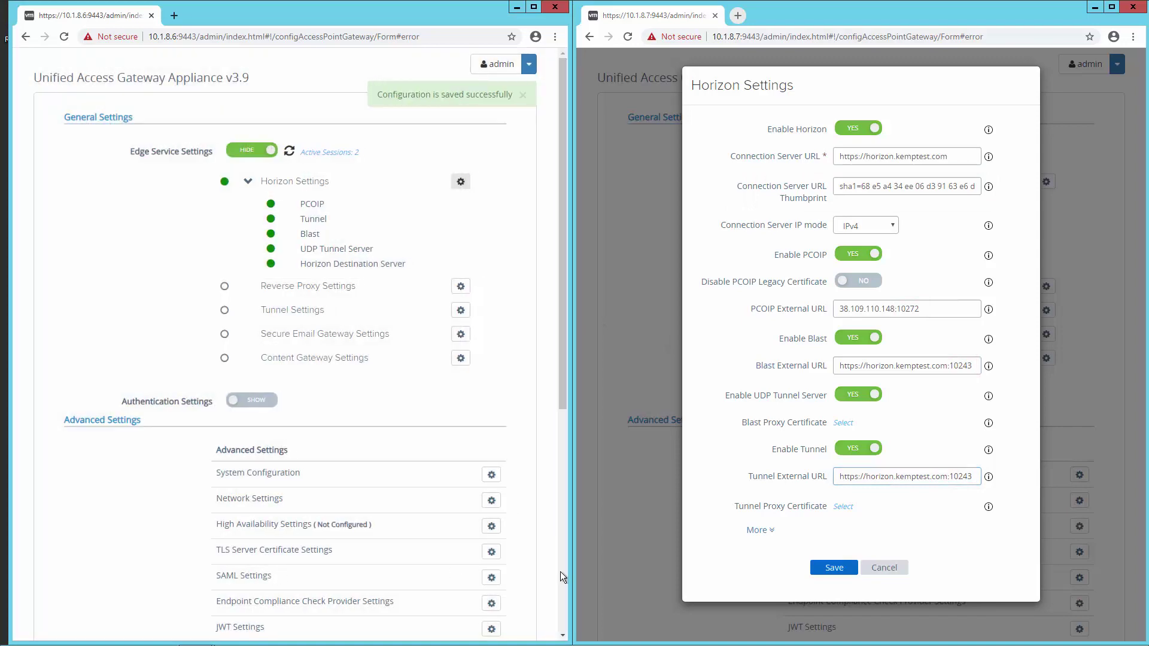
click(826, 568)
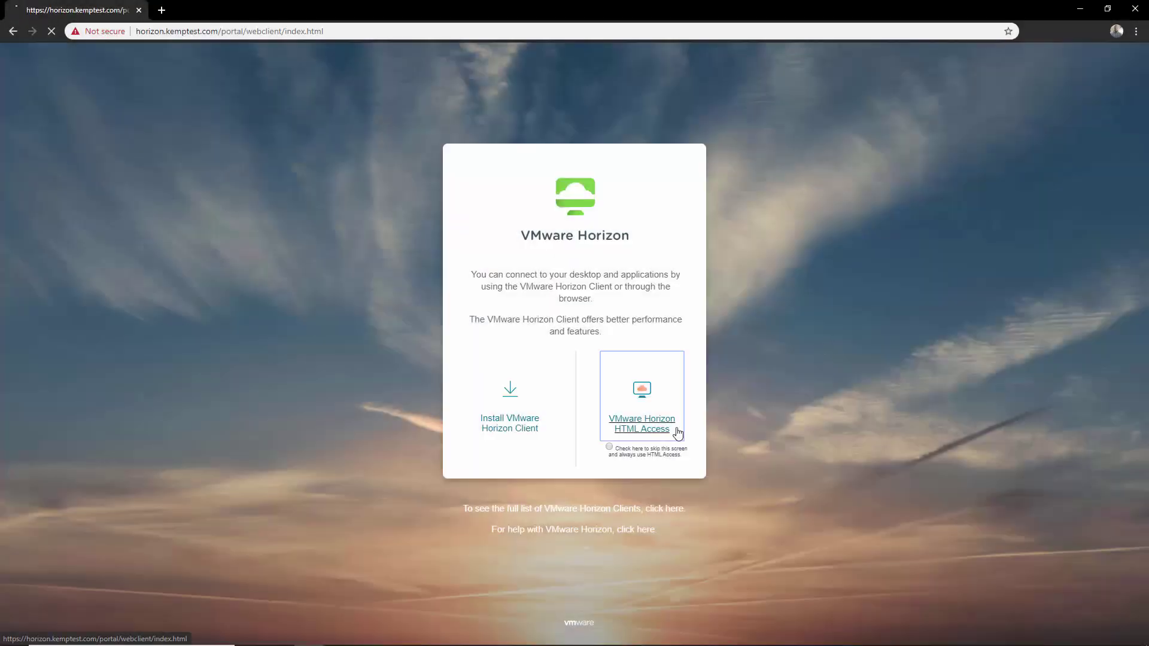
Log in through HTML Access with the user's e-mail and password and launch the Pool desktop.
click(677, 430)
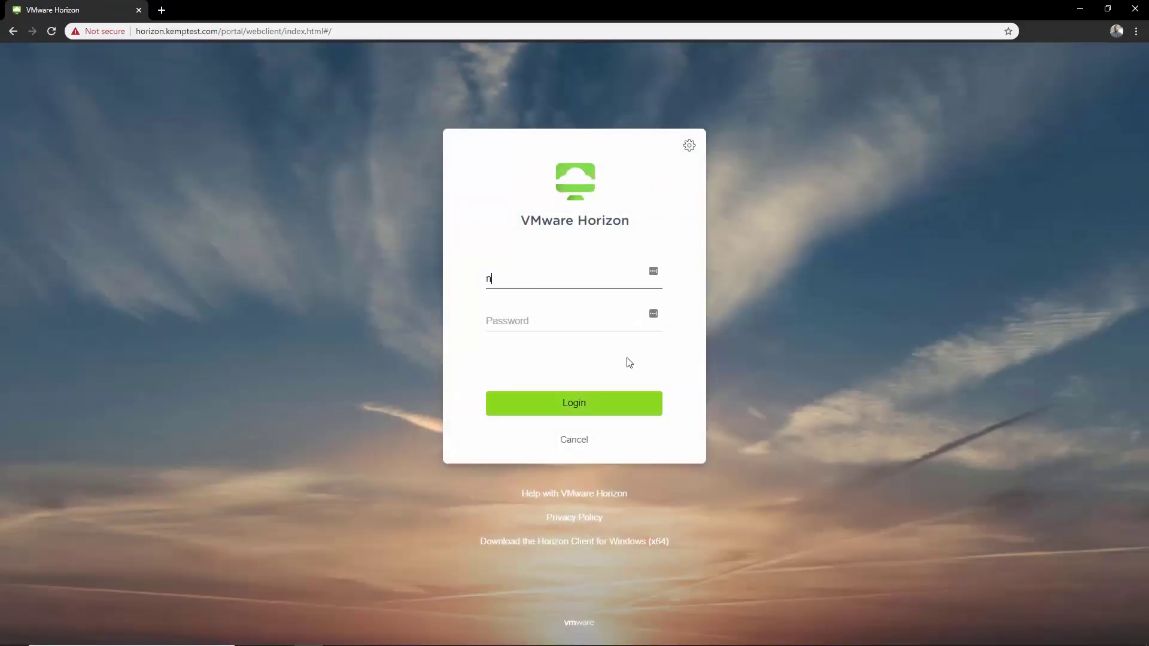
key(Tab)
text(••••••••)
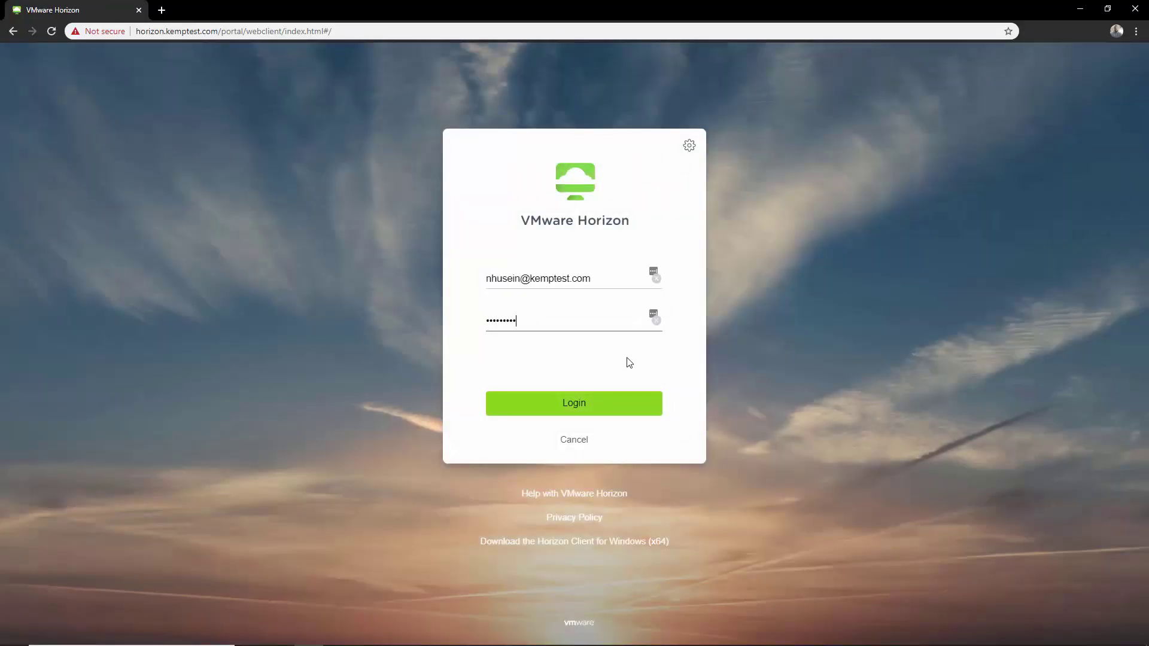
key(Return)
click(311, 182)
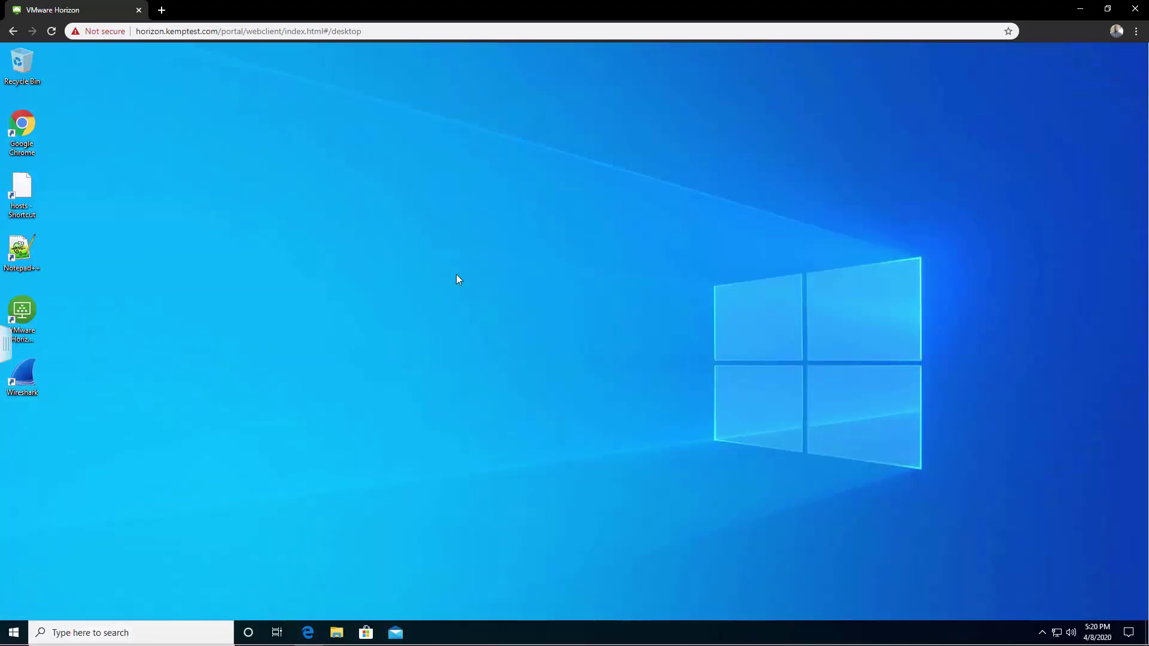
Log off the Pool desktop session from the sidebar menu and confirm.
click(6, 345)
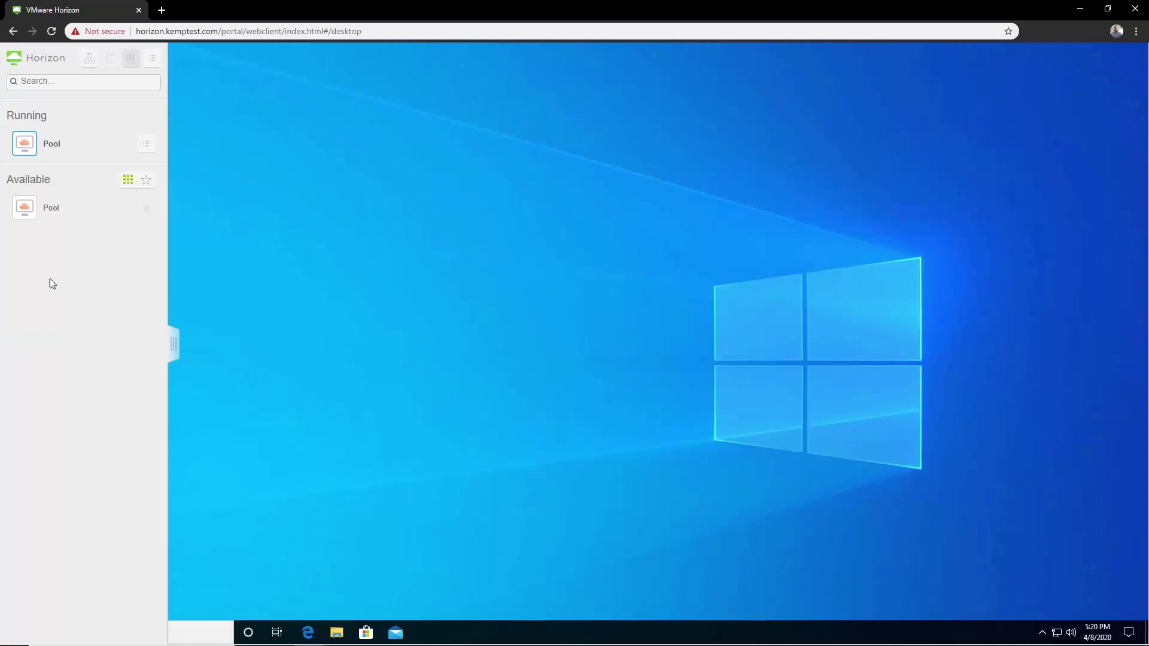
click(152, 58)
click(188, 131)
click(666, 375)
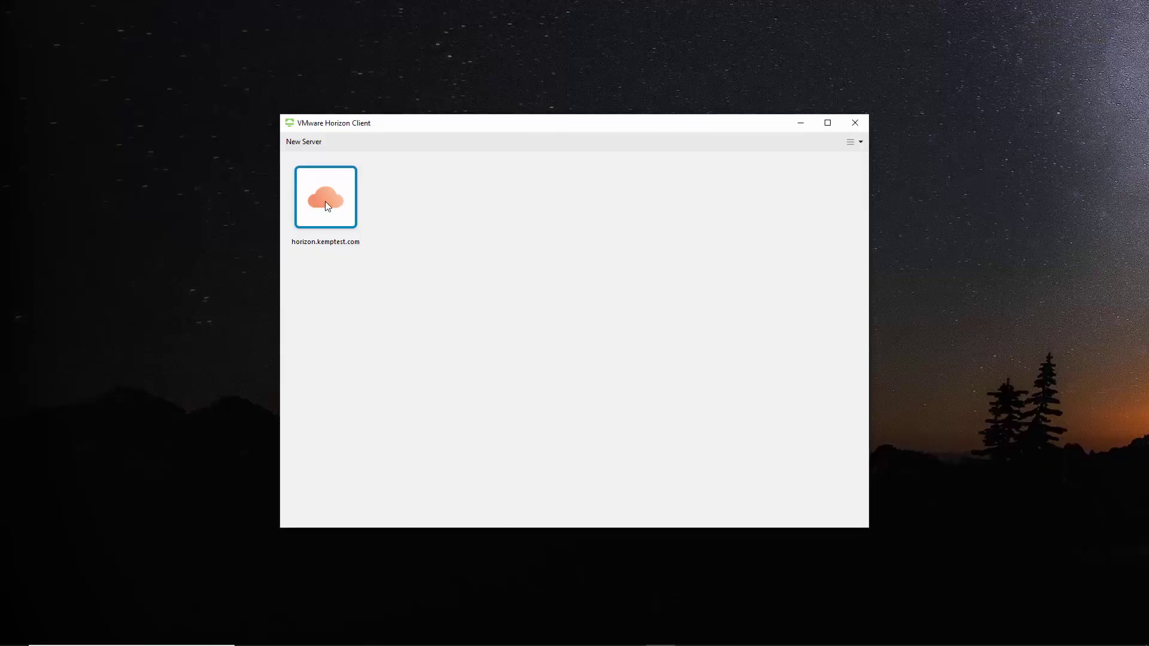
Connect to horizon.kemptest.com past the certificate warning, log in, open Pool, then disconnect.
double_click(325, 201)
click(606, 355)
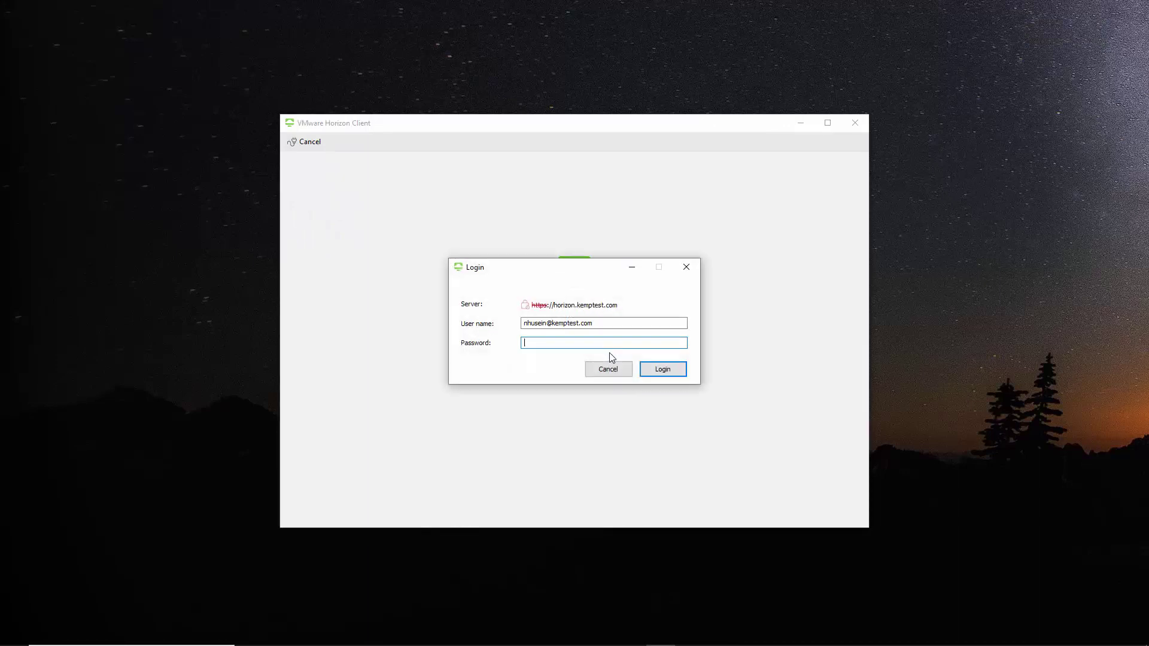
text(•••••••••)
click(668, 373)
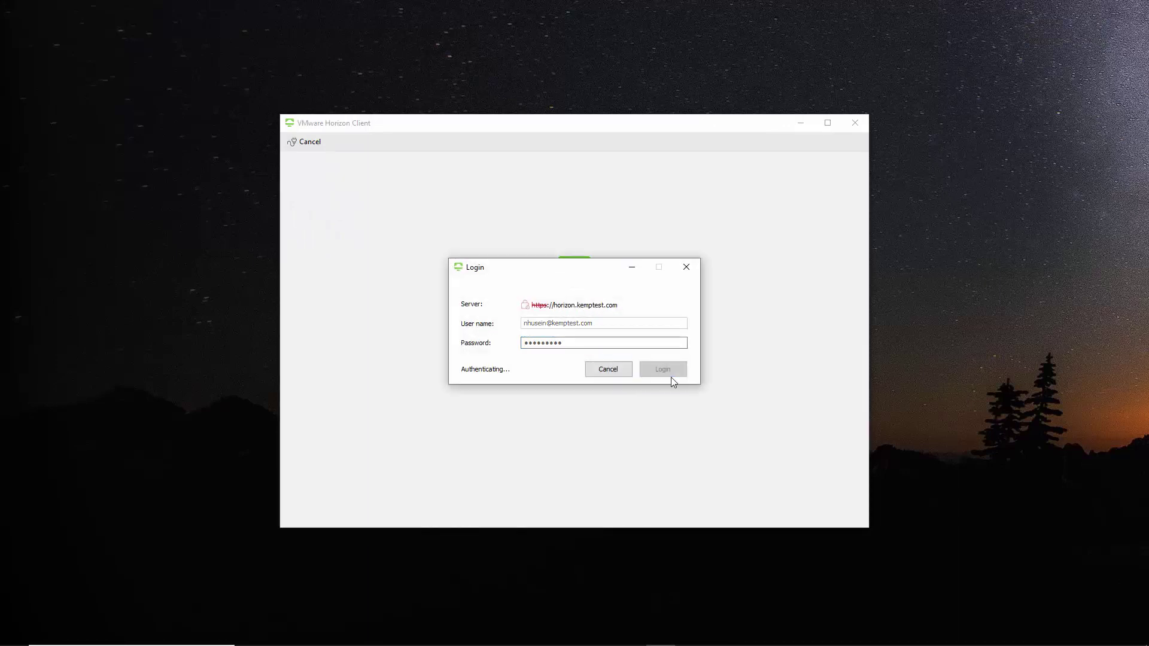
double_click(340, 214)
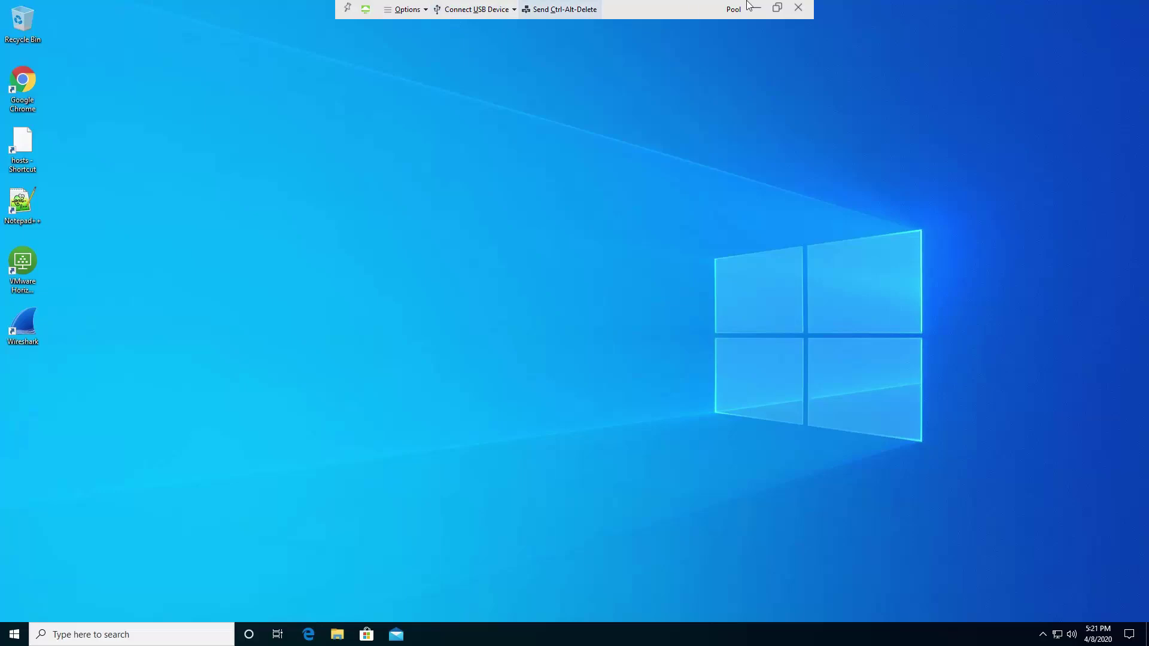
click(618, 374)
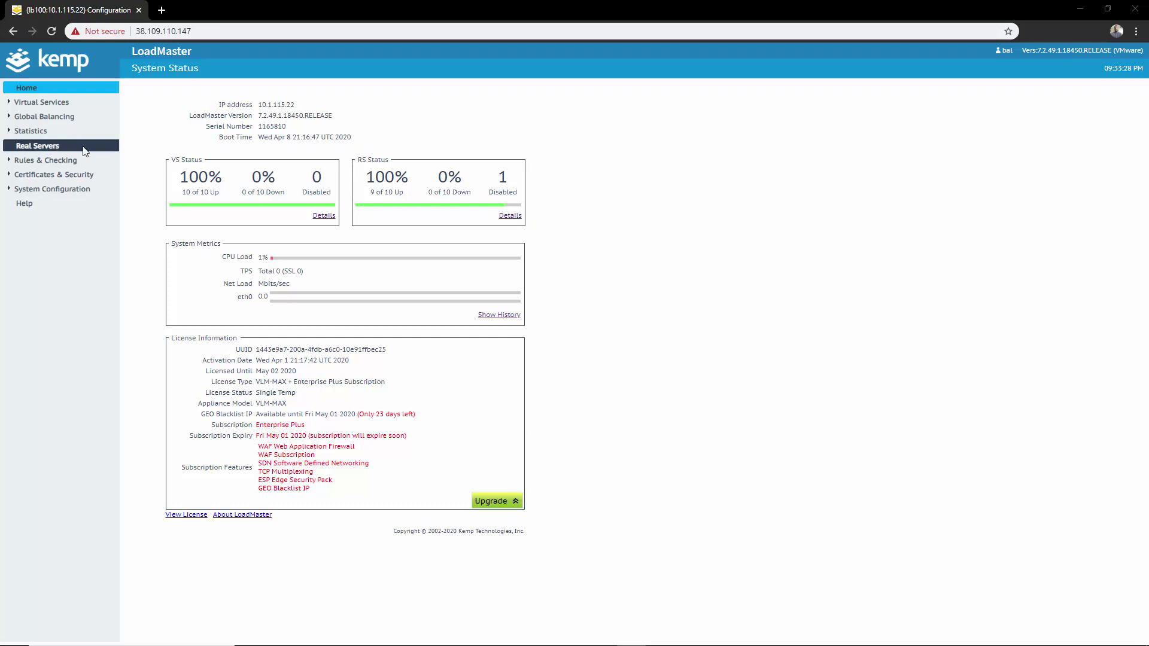
Show Real Time Statistics per virtual service, with HTTPS at 36 total connections and Blast at 2.
click(33, 137)
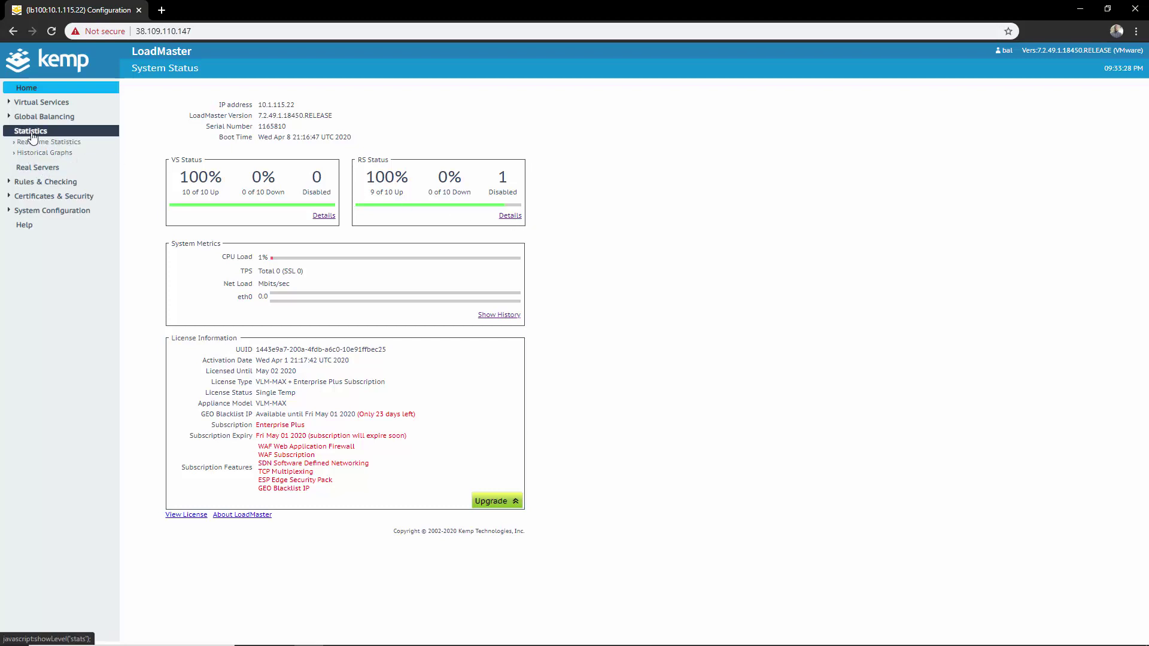
click(41, 143)
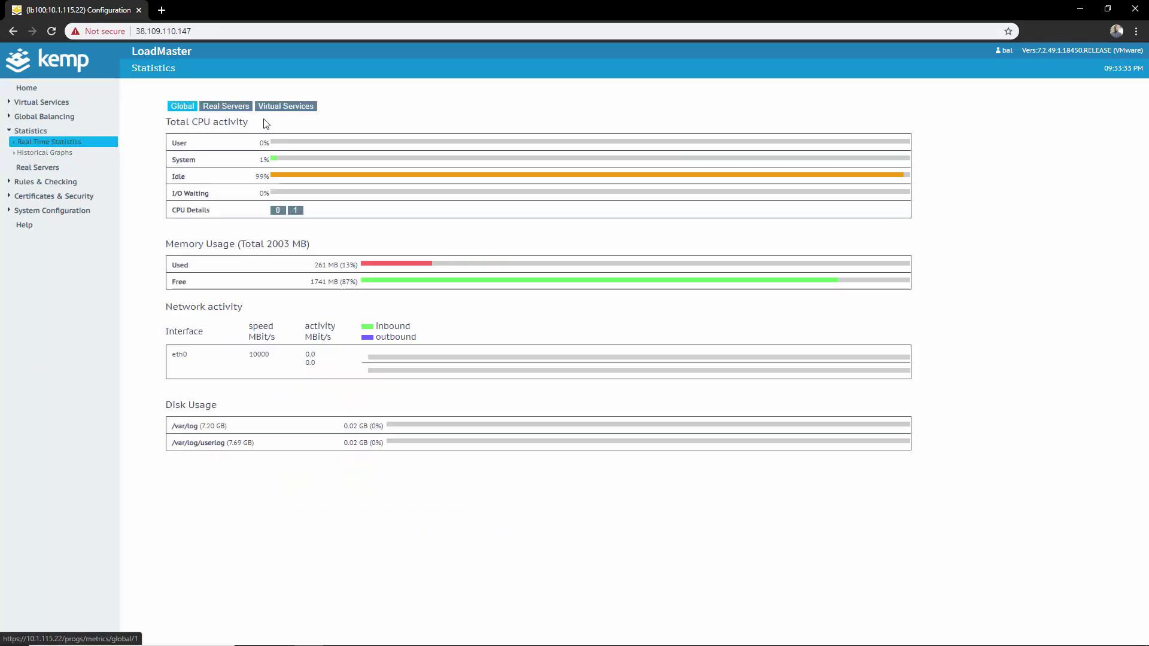
click(305, 106)
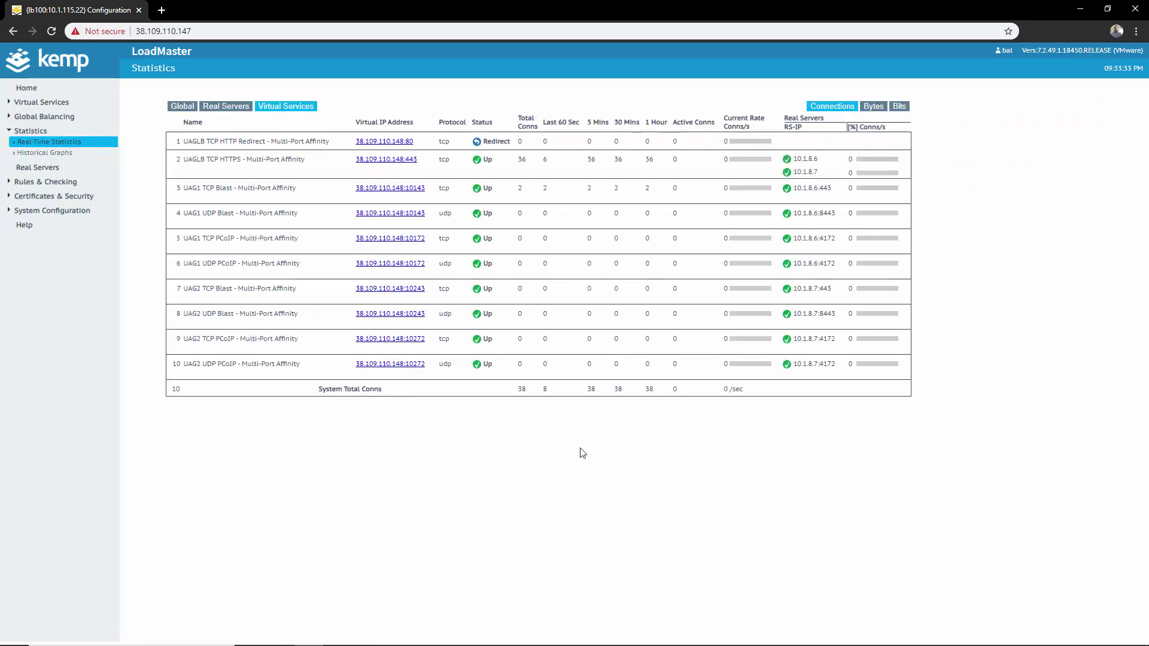